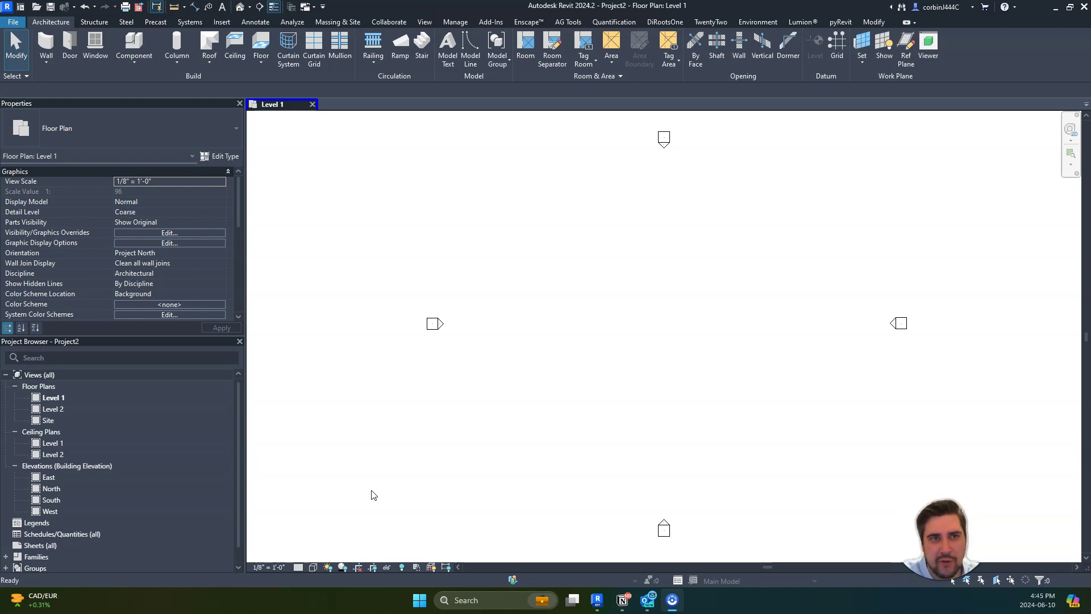
# Step: Start a Roof by Footprint while in the Level 1 plan
pyautogui.click(209, 41)
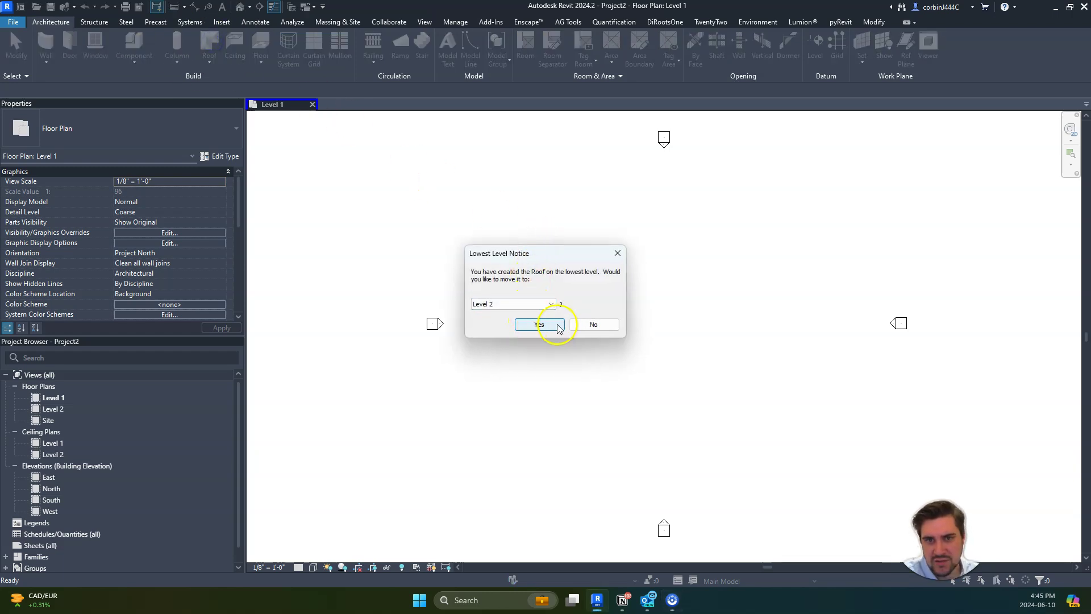
# Step: Move the roof to Level 2 and draw a rectangular footprint
pyautogui.click(539, 325)
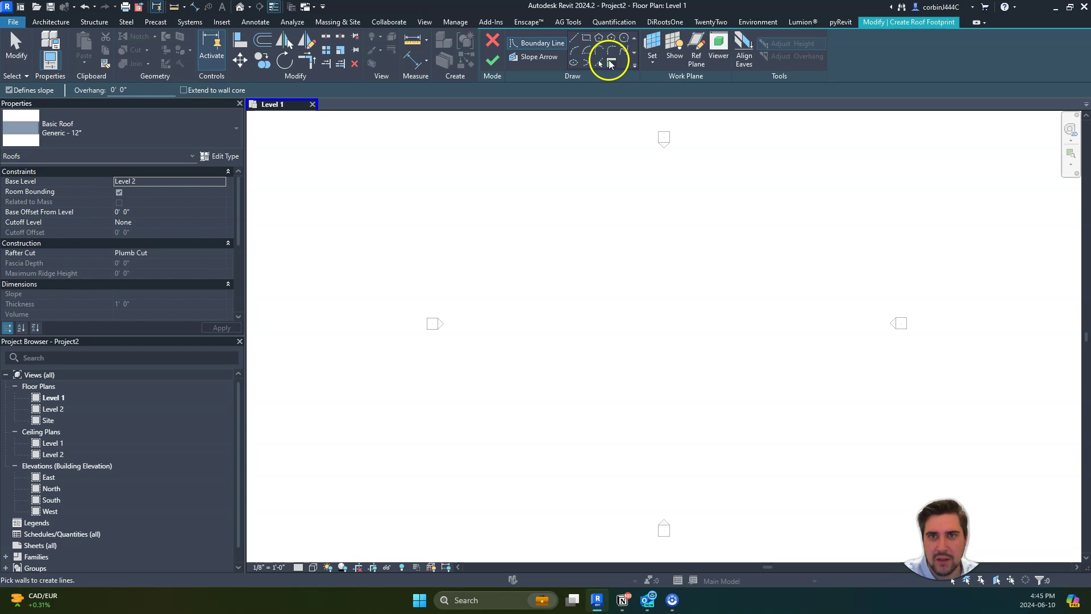
pyautogui.click(588, 41)
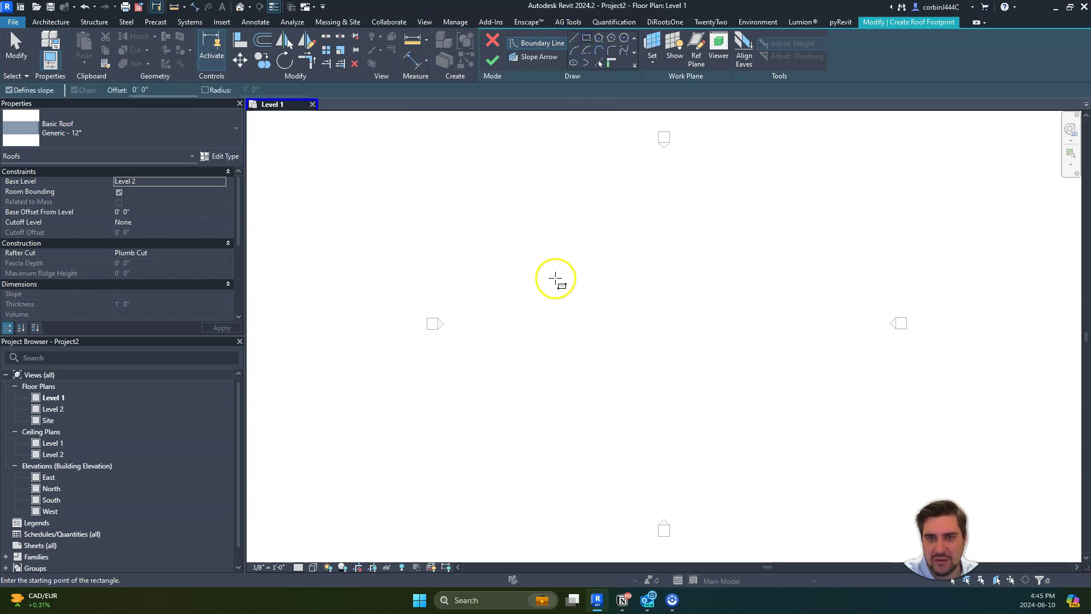
pyautogui.click(557, 276)
pyautogui.click(735, 418)
pyautogui.press('Escape')
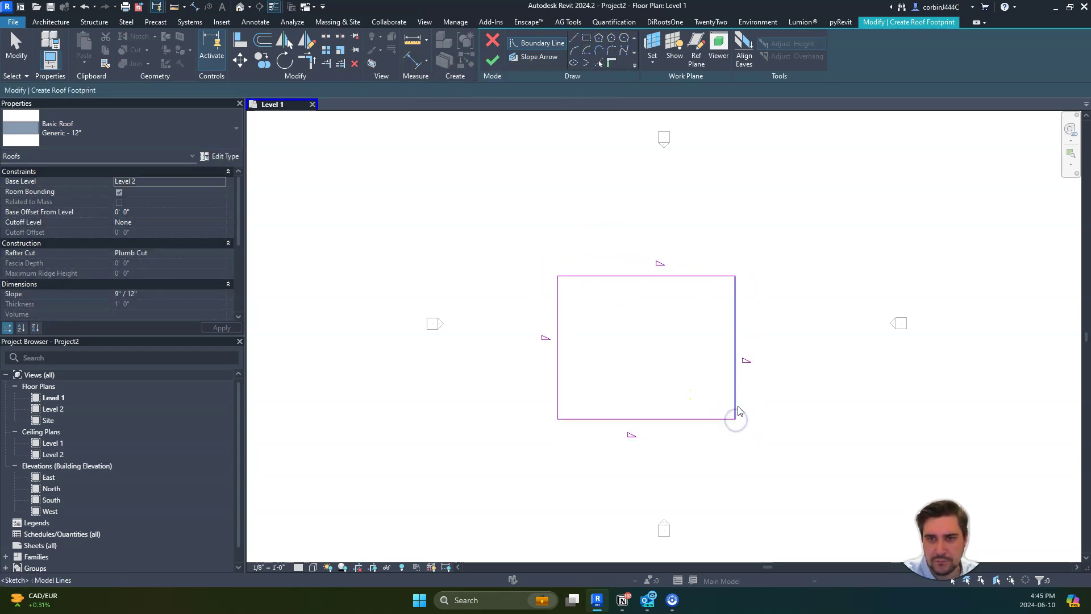
# Step: Leave only the left edge defining slope and set the slope to 2" / 12"
pyautogui.click(735, 394)
pyautogui.click(760, 455)
pyautogui.moveTo(760, 455); pyautogui.dragTo(658, 266)
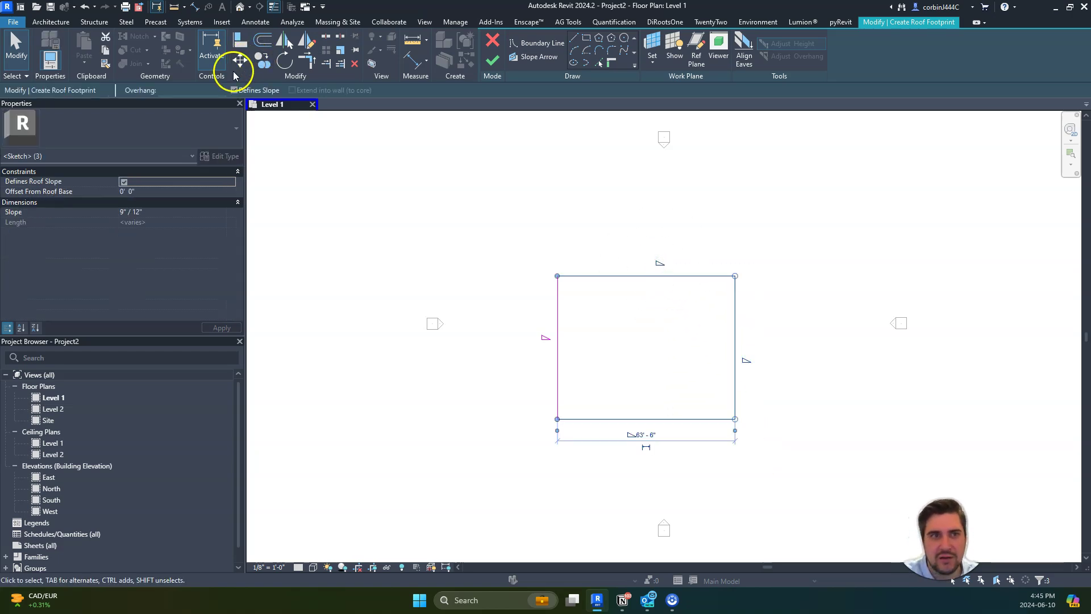
pyautogui.click(256, 90)
pyautogui.click(454, 252)
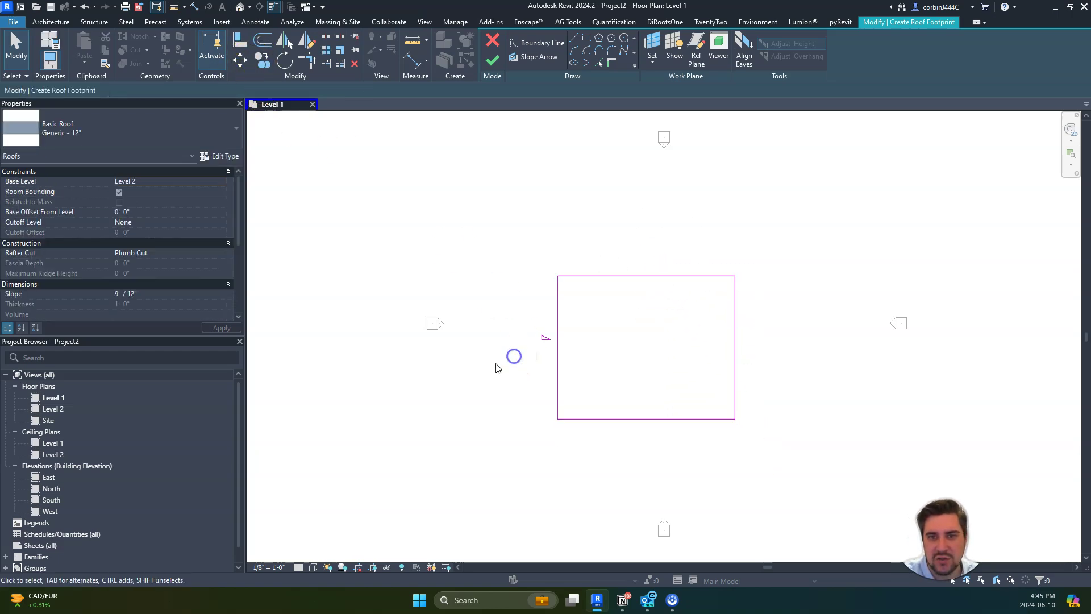
pyautogui.click(173, 296)
pyautogui.write('2')
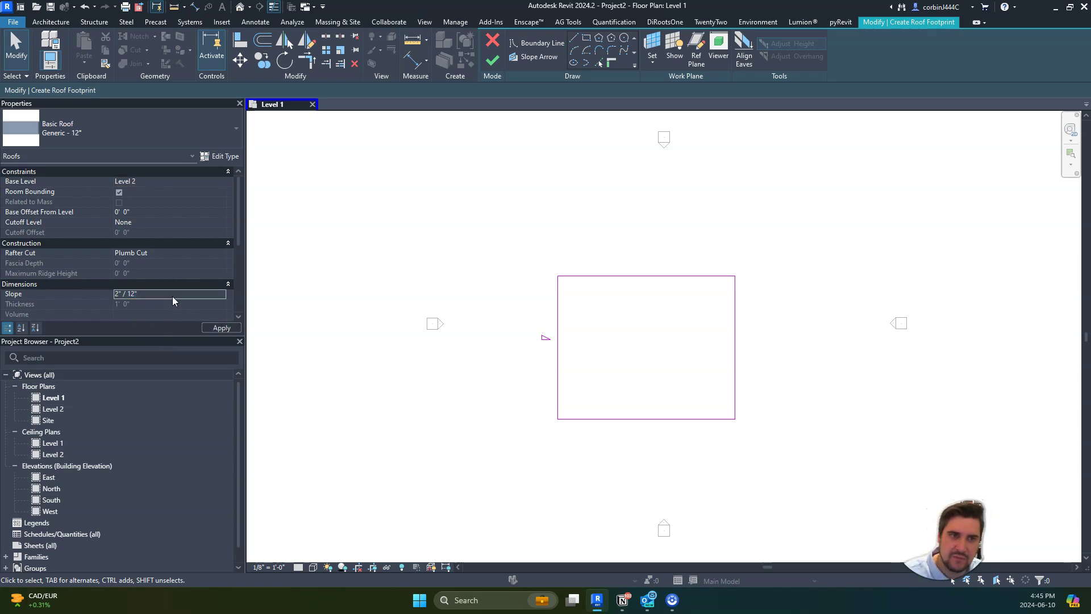
# Step: Finish the roof sketch and view the single-slope roof in the default 3D view
pyautogui.click(493, 64)
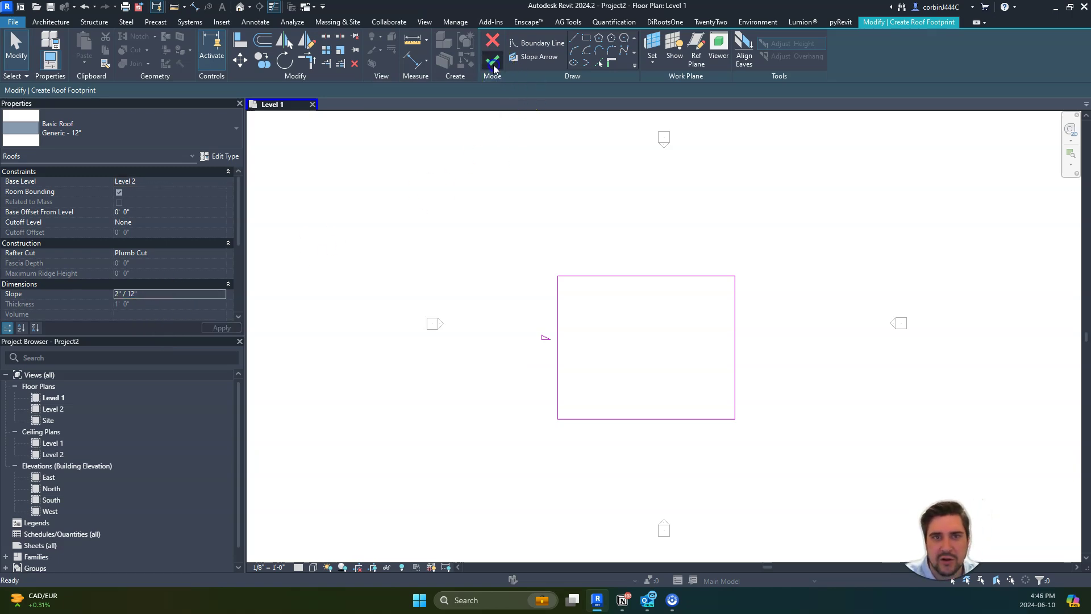
pyautogui.click(240, 8)
pyautogui.keyDown('shift'); pyautogui.moveTo(653, 433); pyautogui.dragTo(753, 418, button='middle'); pyautogui.keyUp('shift')
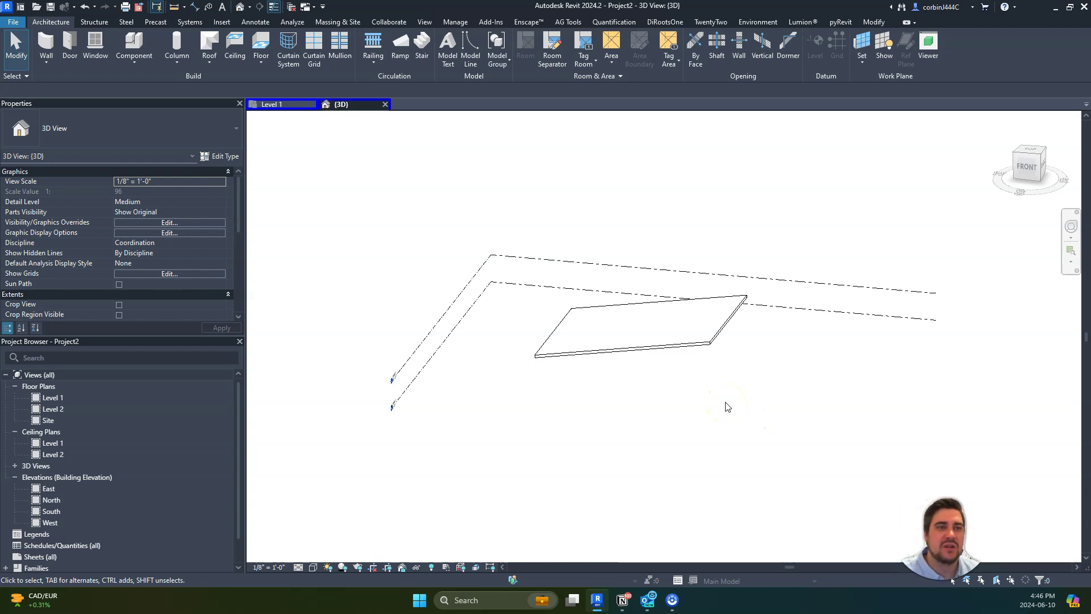
# Step: Start a Beam System sketch and set its work plane to the Basic Roof : Generic - 12" roof
pyautogui.click(91, 23)
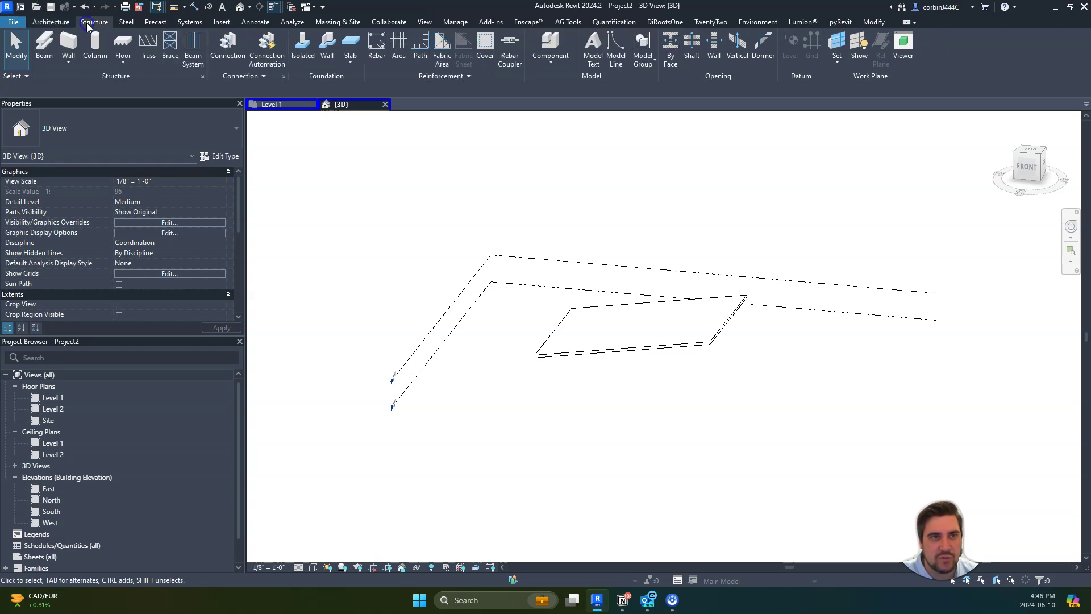
pyautogui.click(198, 63)
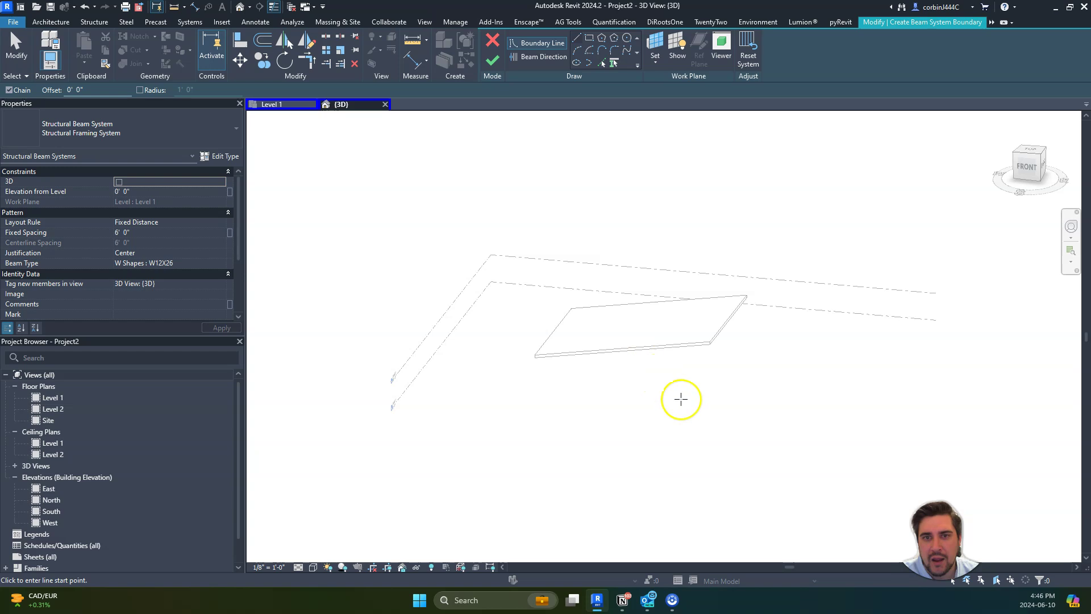
pyautogui.keyDown('shift'); pyautogui.moveTo(719, 420); pyautogui.dragTo(682, 295, button='middle'); pyautogui.keyUp('shift')
pyautogui.scroll(5, 677, 291)
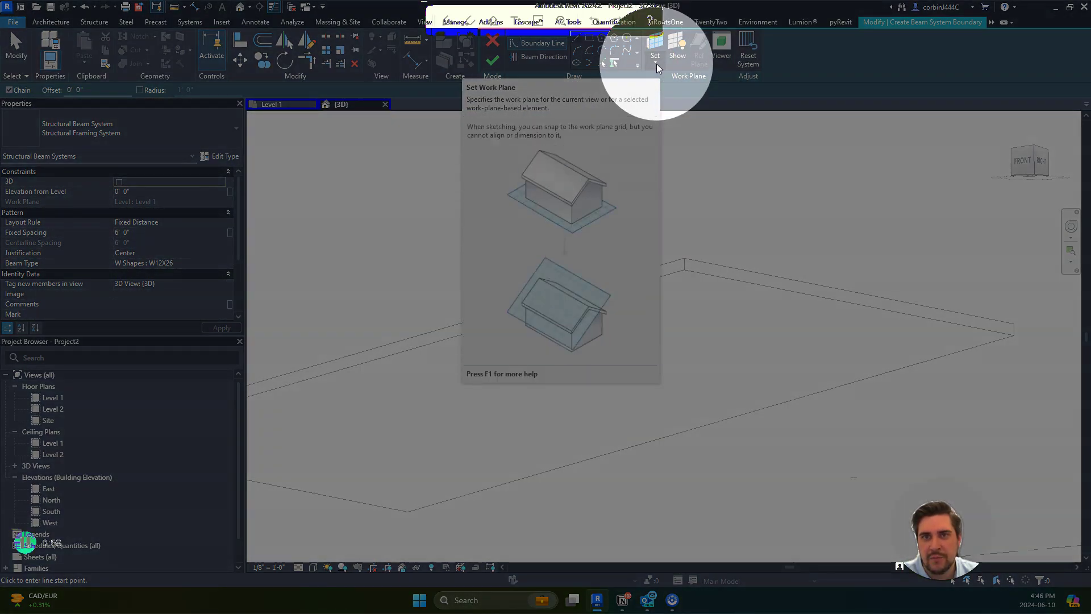
pyautogui.click(657, 64)
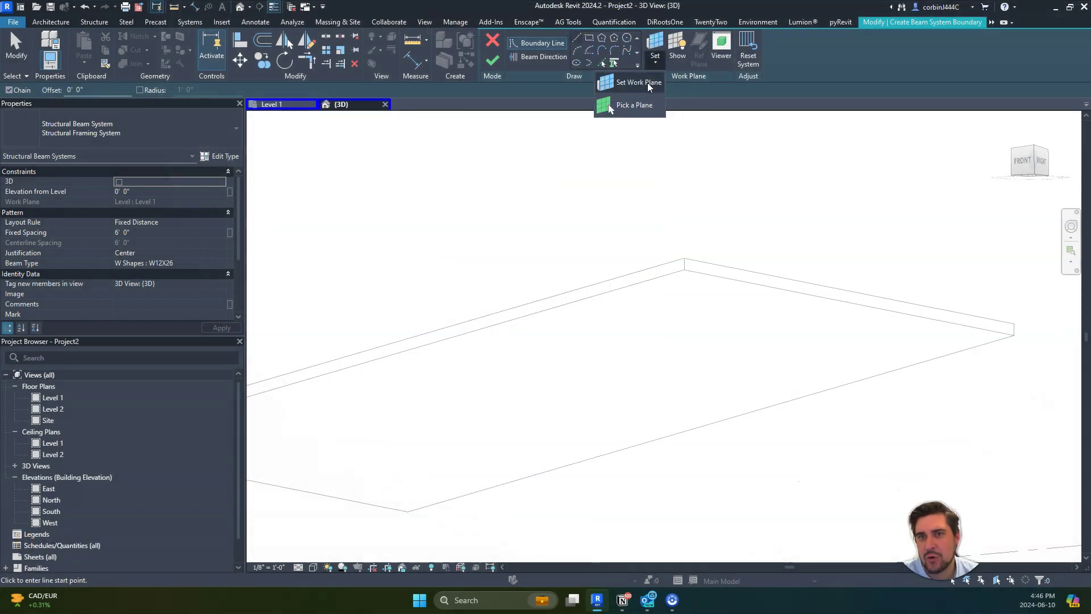
pyautogui.click(639, 111)
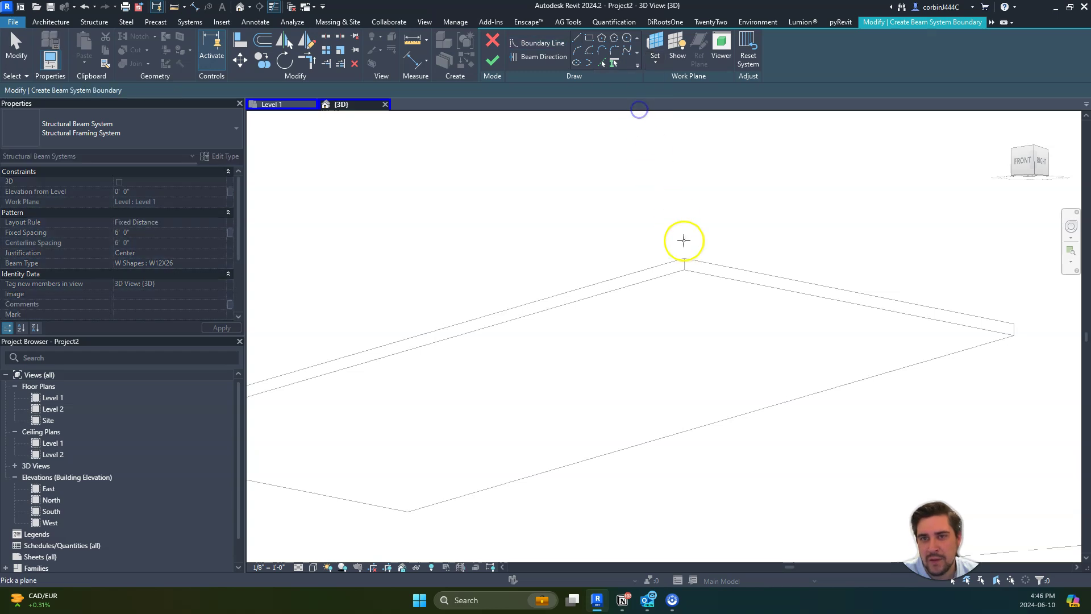
pyautogui.click(691, 270)
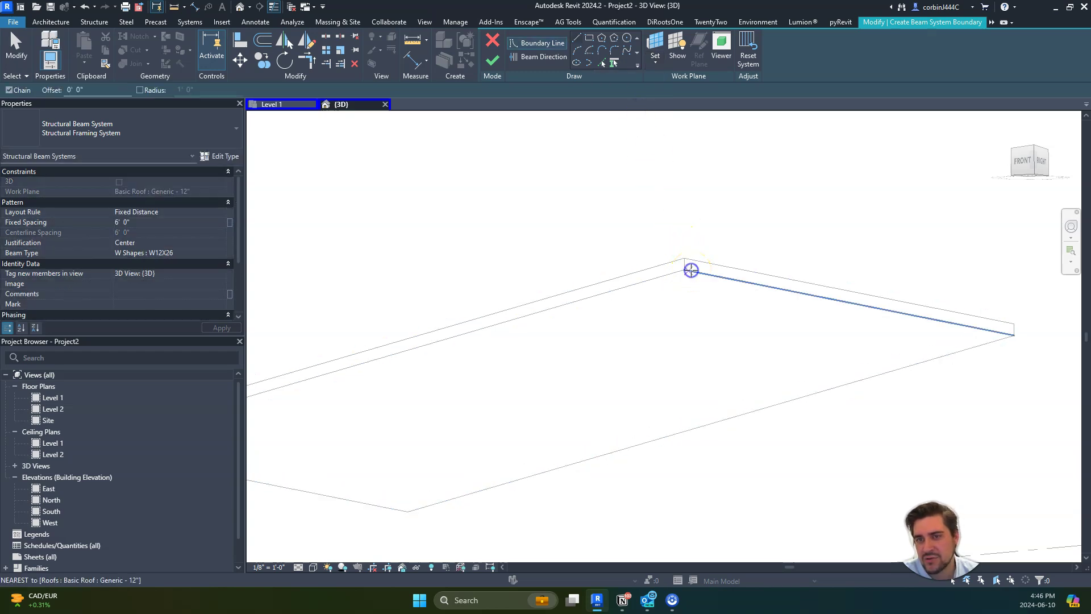
# Step: Open the Level 2 floor plan and both reflected ceiling plans, ending zoomed out on Level 2
pyautogui.click(291, 106)
pyautogui.doubleClick(45, 407)
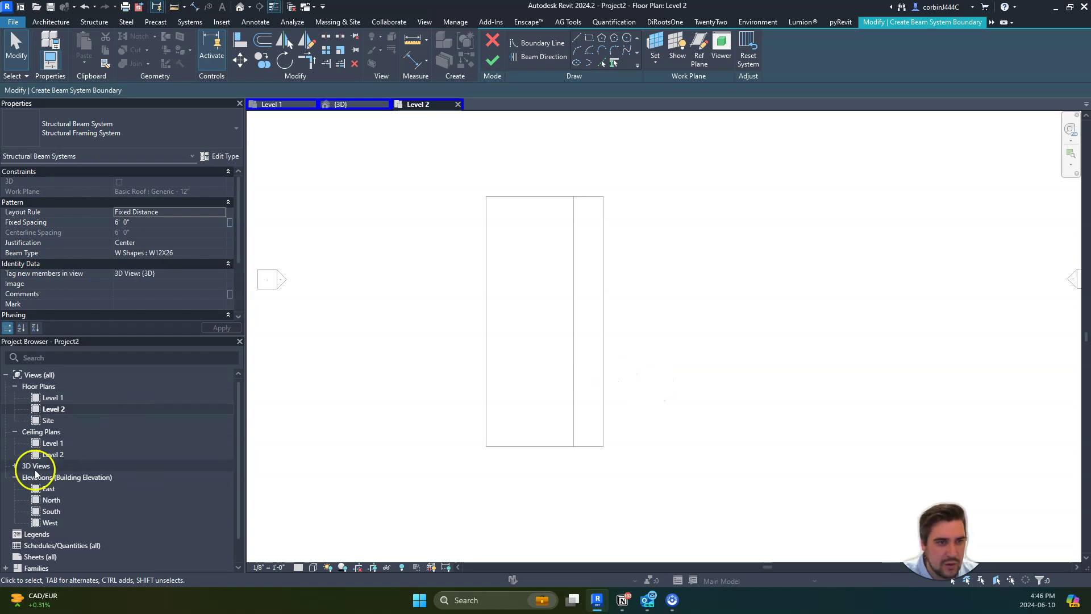
pyautogui.doubleClick(54, 455)
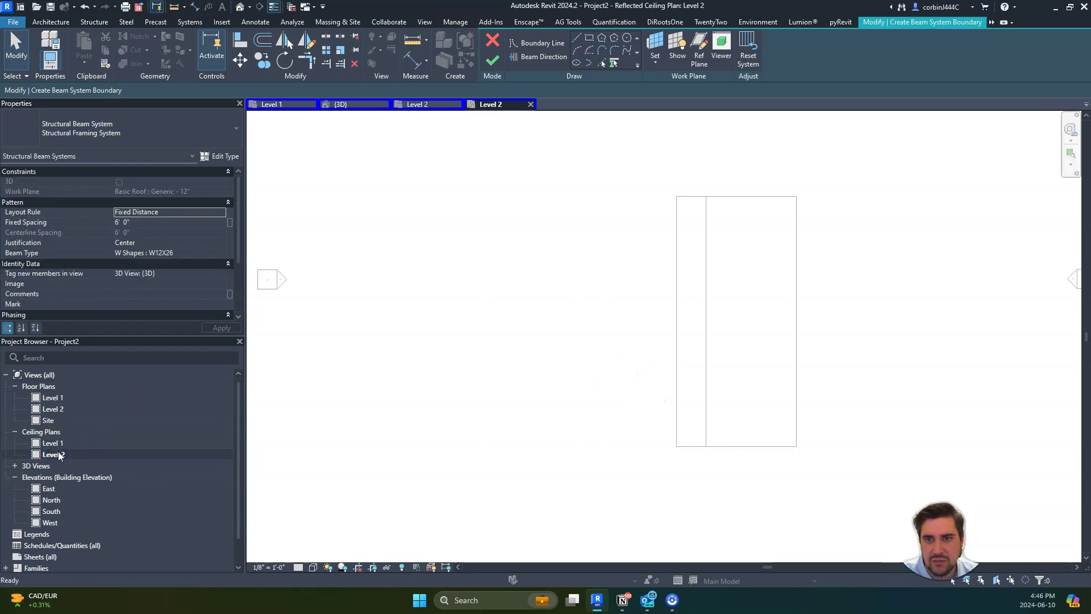
pyautogui.doubleClick(54, 444)
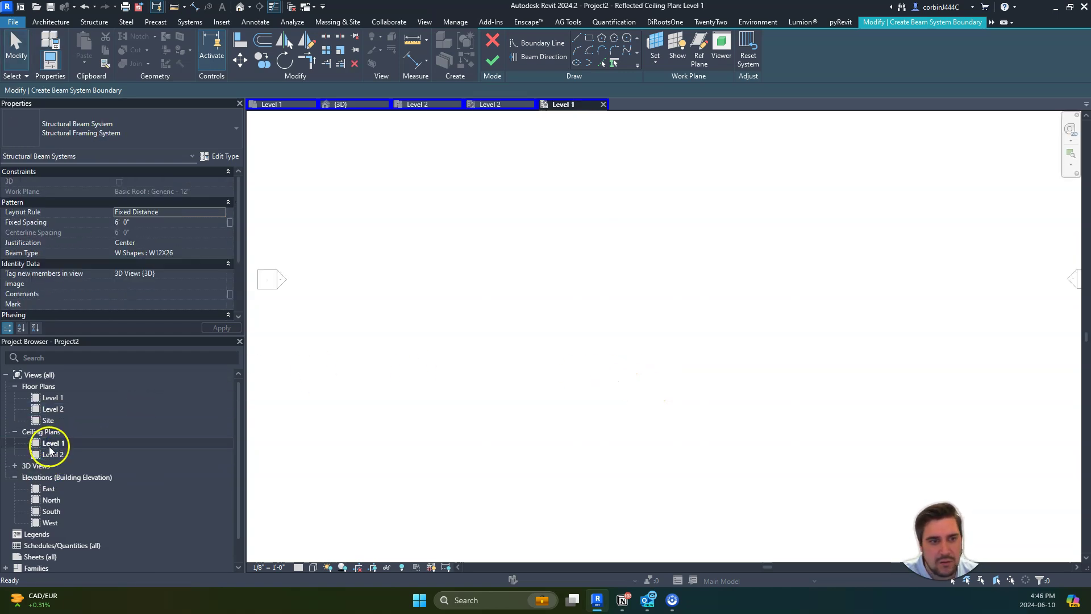
pyautogui.doubleClick(54, 410)
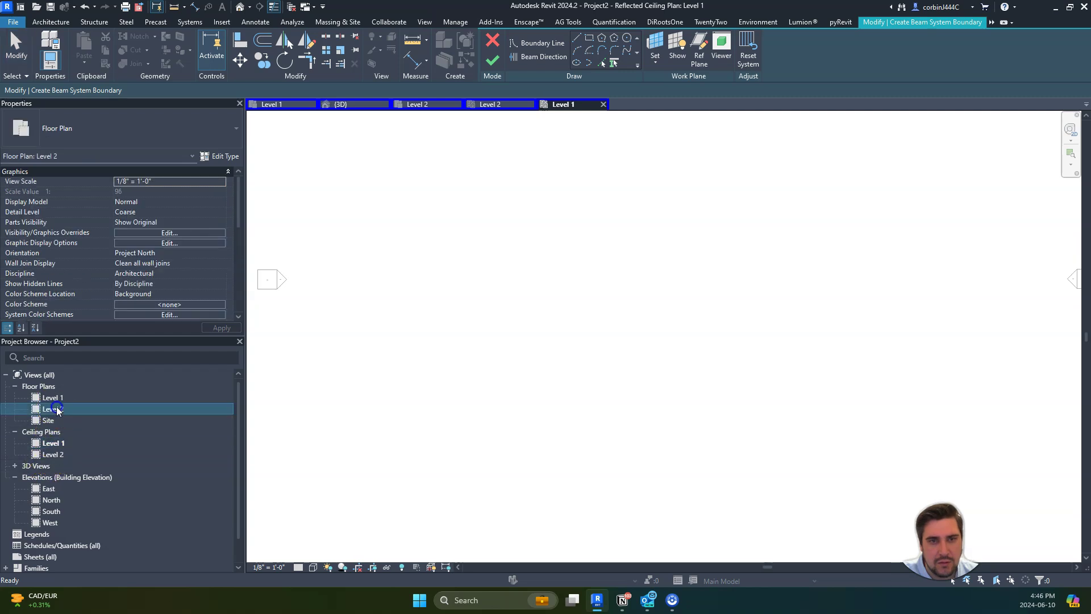
pyautogui.scroll(-3, 179, 236)
pyautogui.scroll(-1, 352, 488)
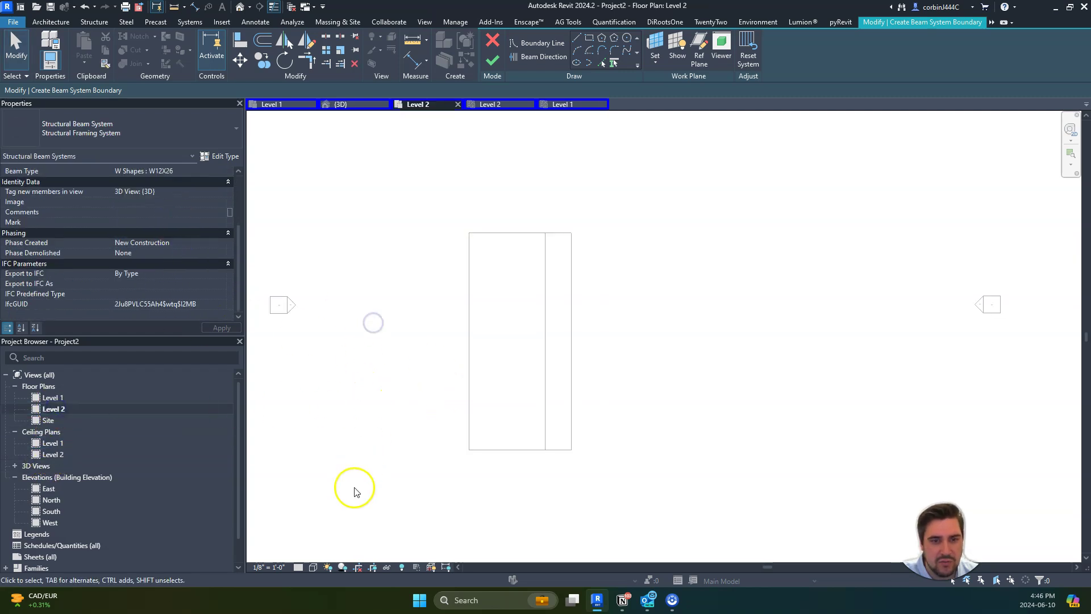
pyautogui.scroll(-2, 281, 357)
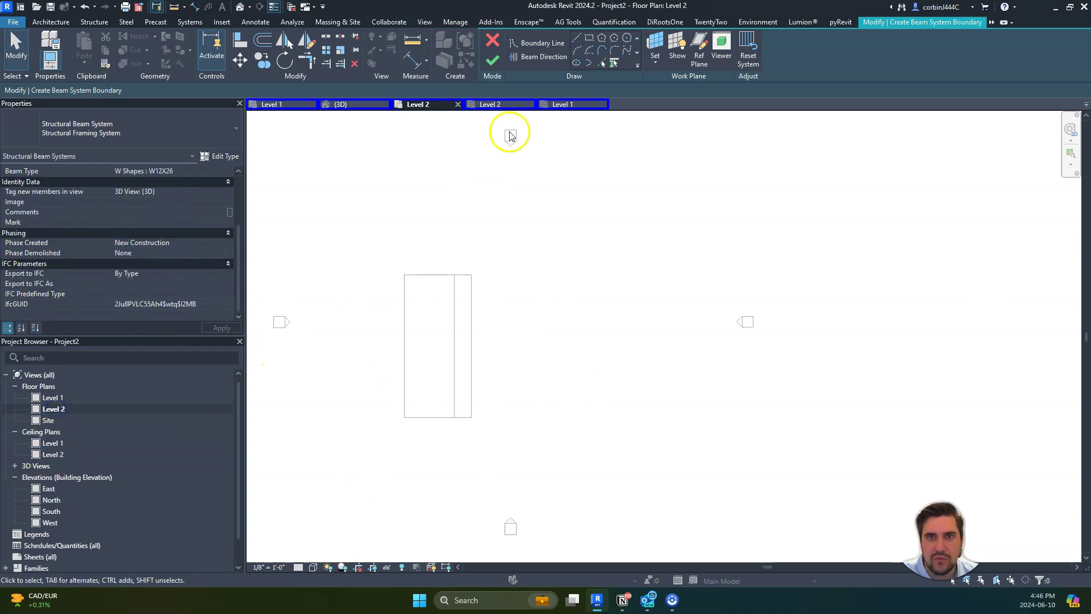
# Step: From the bottom 3D view, pick the roof slab's edge chain as the beam system boundary
pyautogui.click(348, 104)
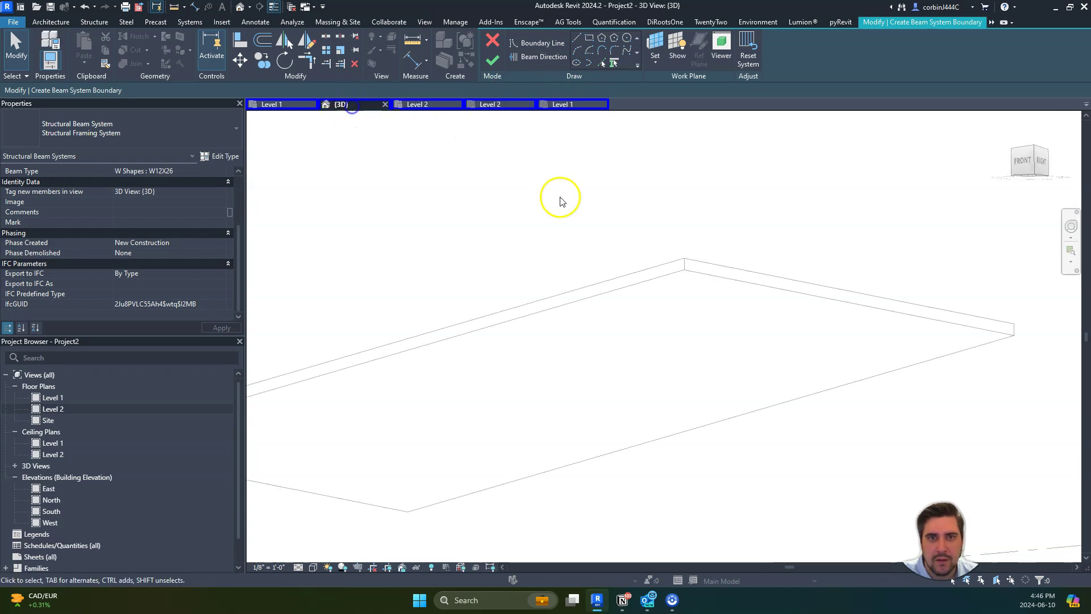
pyautogui.click(1033, 182)
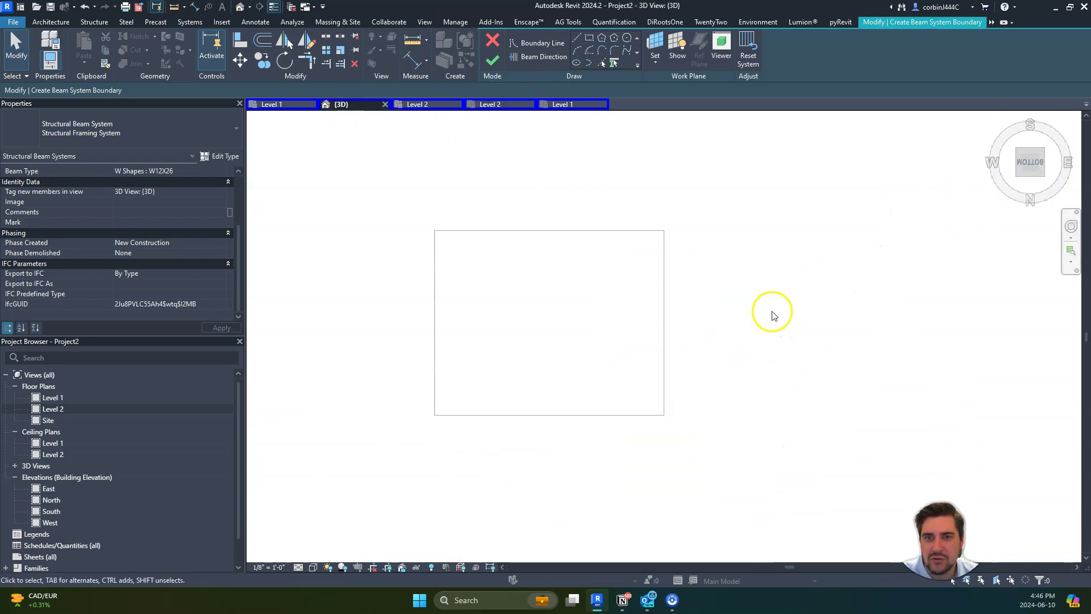
pyautogui.click(602, 62)
pyautogui.press('Tab')
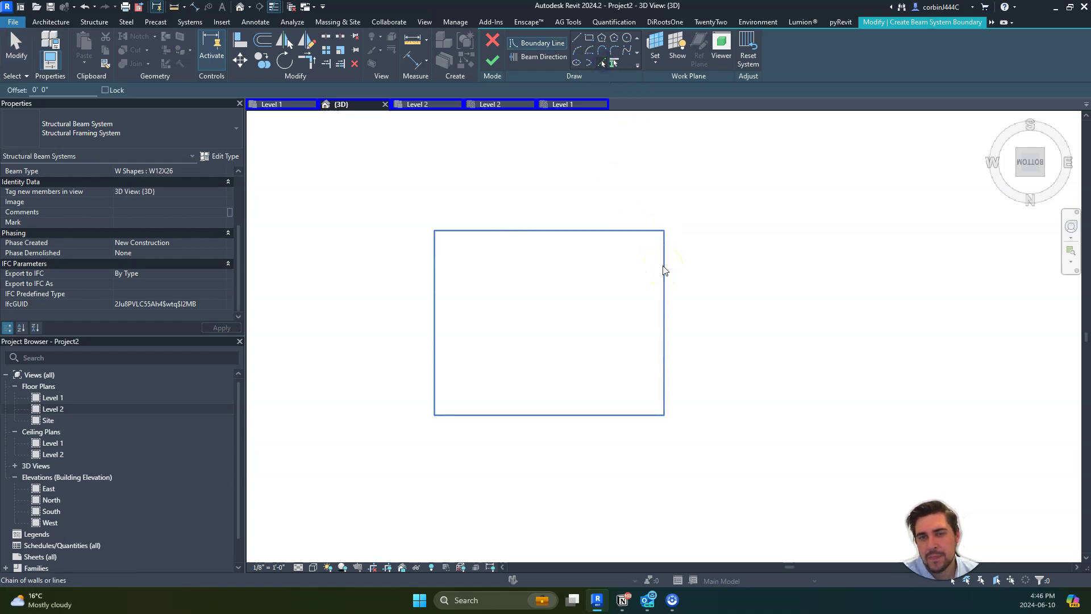
pyautogui.keyDown('shift'); pyautogui.moveTo(509, 169); pyautogui.dragTo(564, 410, button='middle'); pyautogui.keyUp('shift')
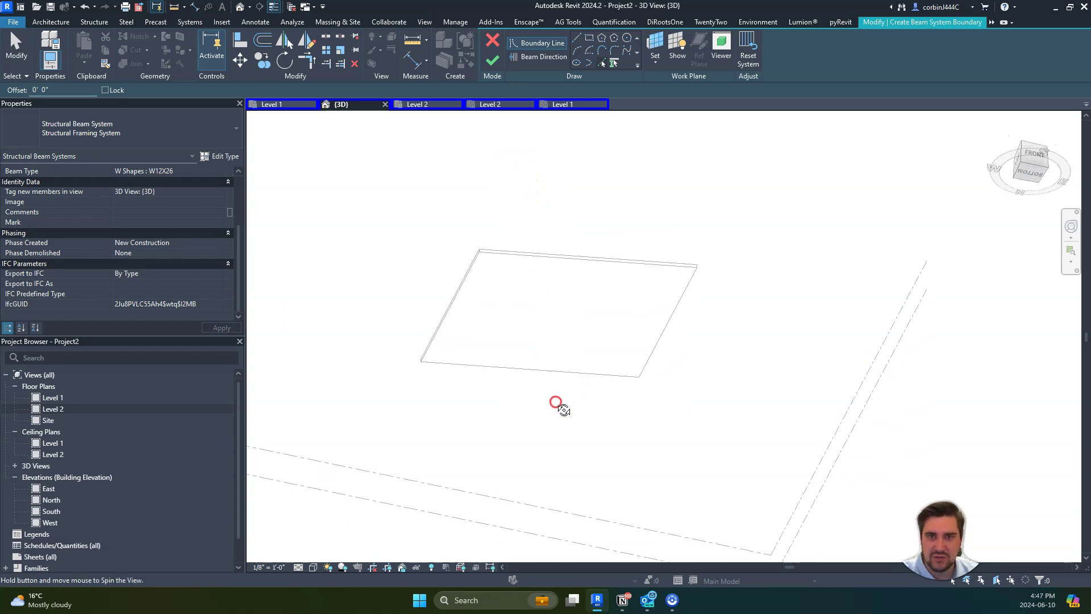
pyautogui.click(1029, 176)
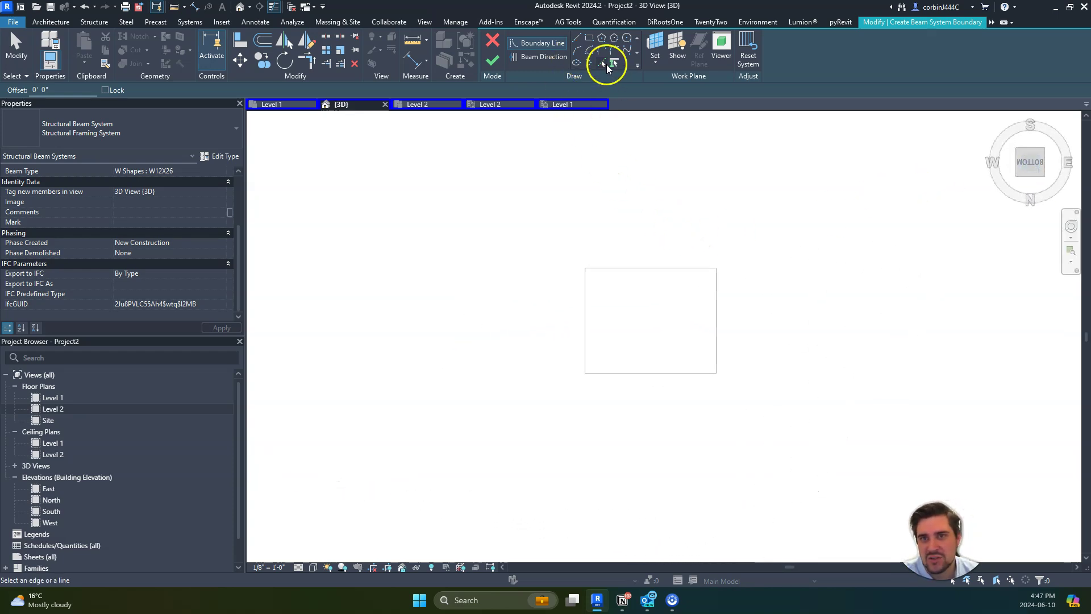
pyautogui.scroll(2, 724, 294)
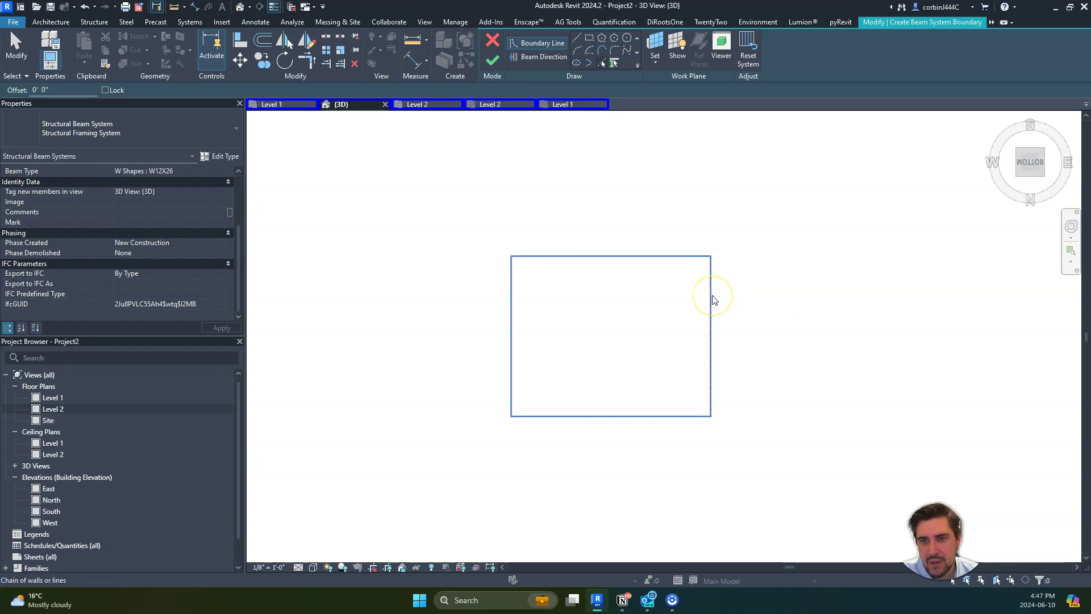
pyautogui.click(715, 301)
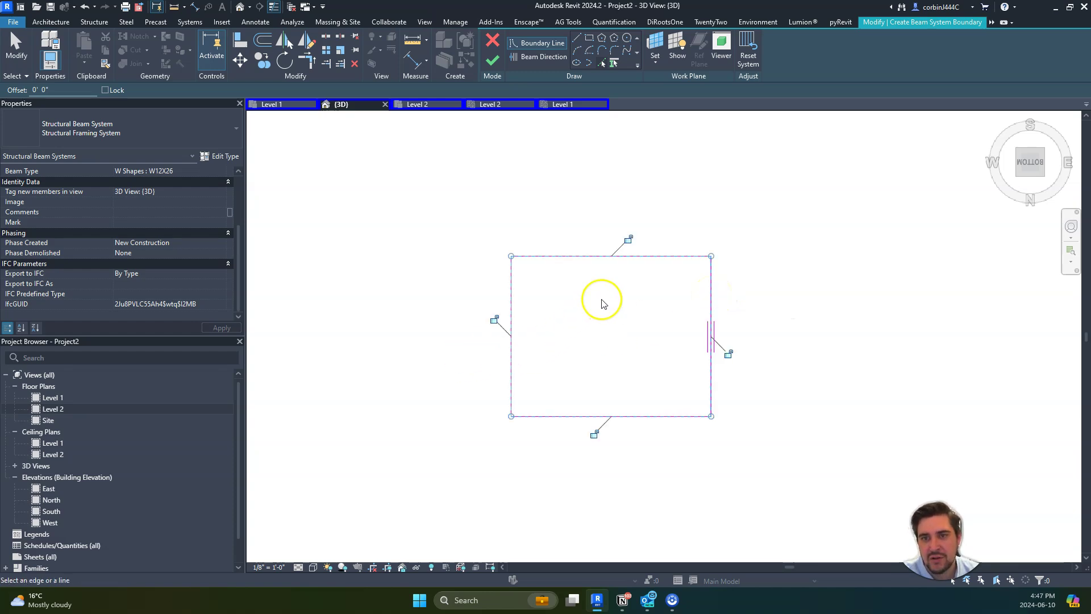
# Step: Set the beam direction along the top long edge of the boundary
pyautogui.click(544, 56)
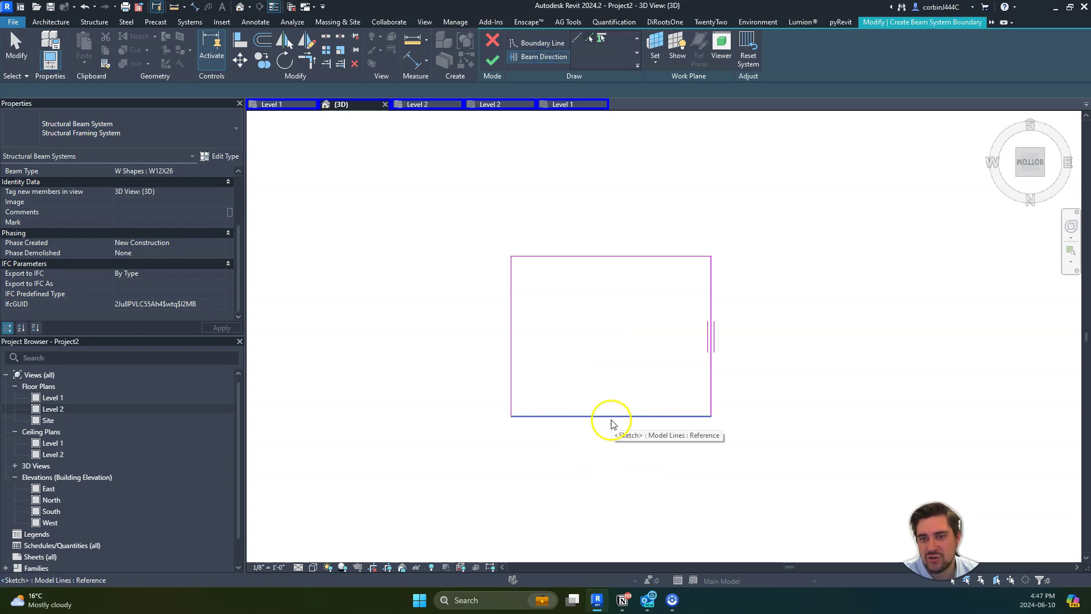
pyautogui.keyDown('shift'); pyautogui.moveTo(501, 188); pyautogui.dragTo(710, 425, button='middle'); pyautogui.keyUp('shift')
pyautogui.scroll(3, 620, 364)
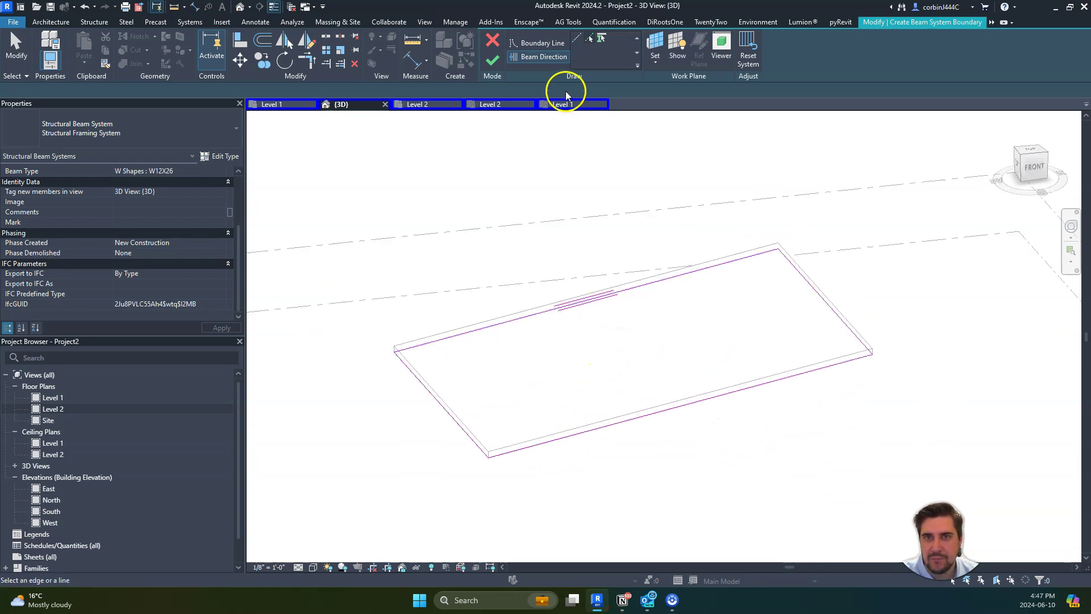
pyautogui.click(590, 301)
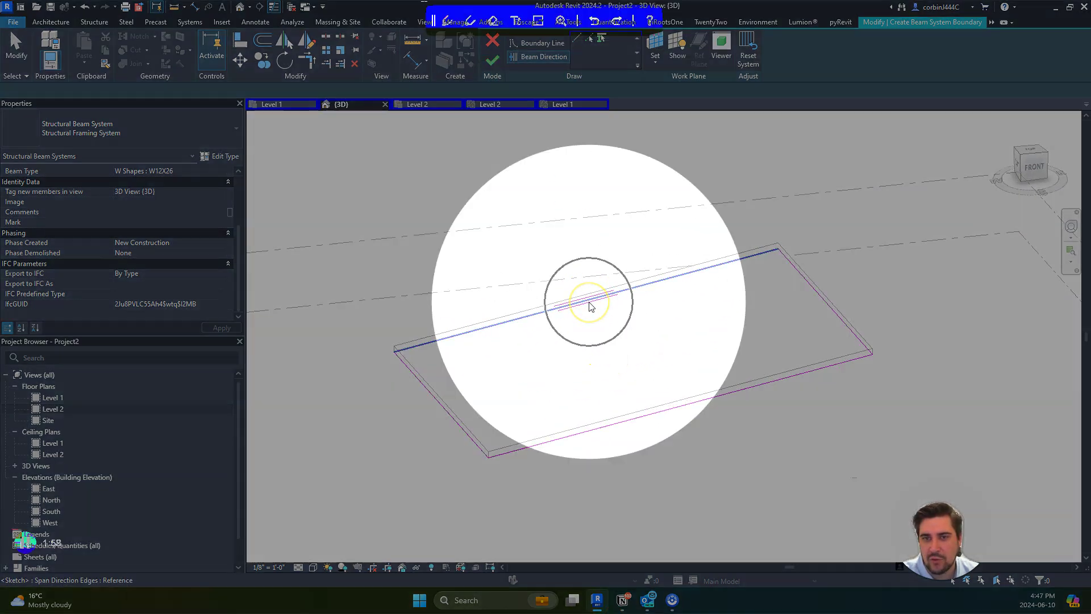
# Step: Finish the beam system, placing W12X26 beams under the roof
pyautogui.click(493, 60)
pyautogui.keyDown('shift'); pyautogui.moveTo(882, 438); pyautogui.dragTo(671, 293, button='middle'); pyautogui.keyUp('shift')
pyautogui.scroll(3, 677, 287)
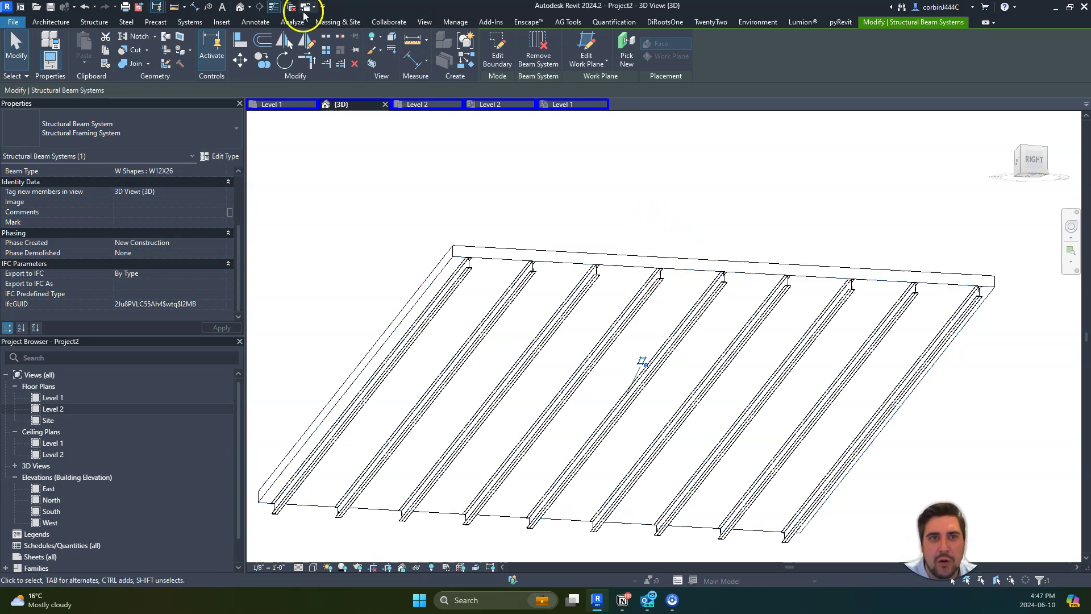
# Step: Load the Timber family from the United States - Imperial Autodesk family library
pyautogui.click(211, 23)
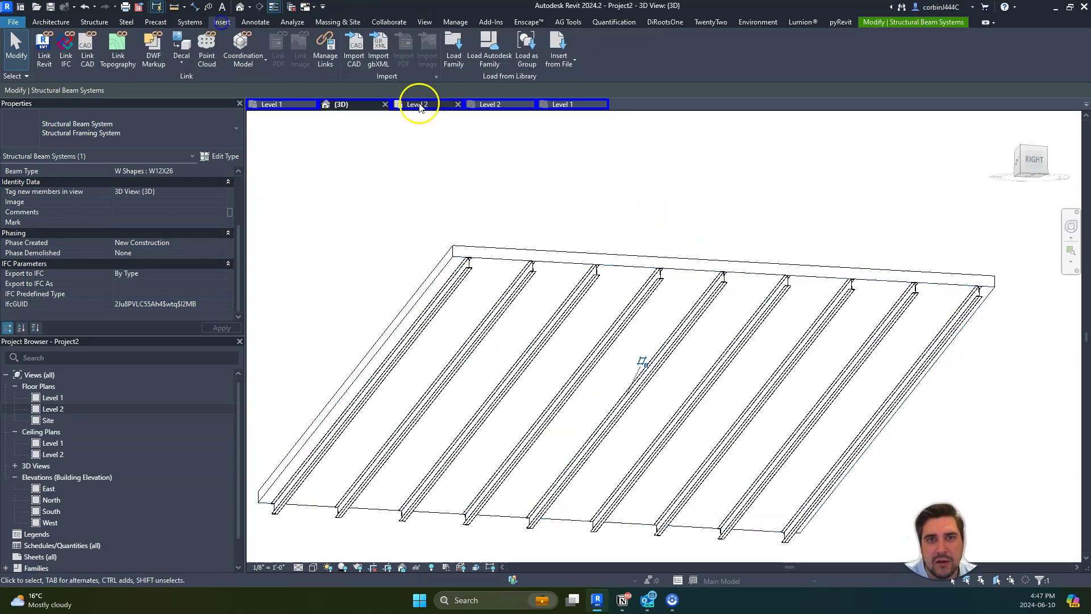
pyautogui.click(481, 64)
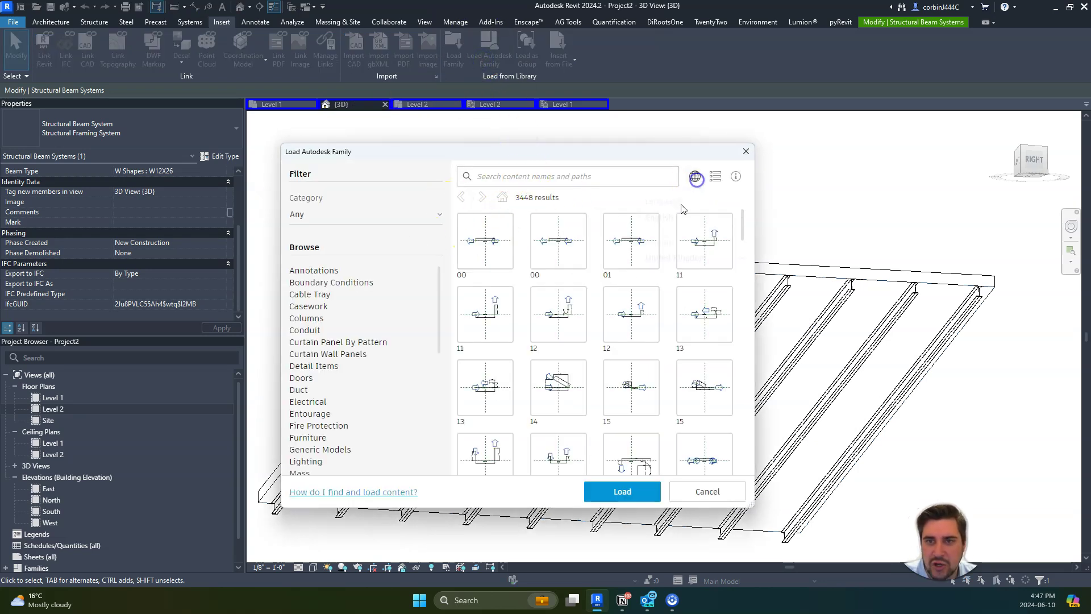
pyautogui.click(682, 260)
pyautogui.click(678, 287)
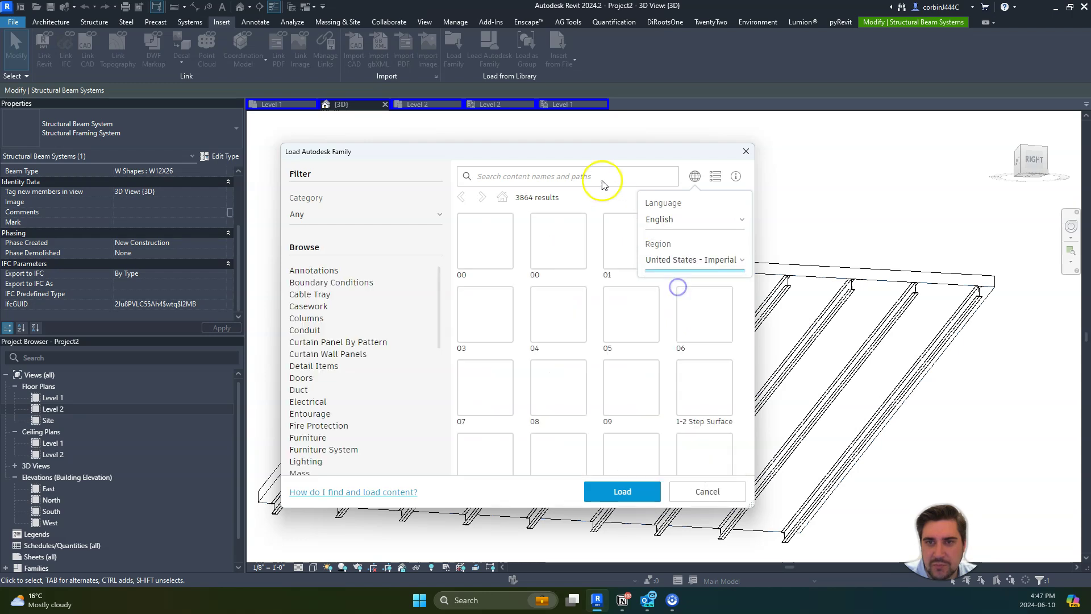
pyautogui.click(589, 175)
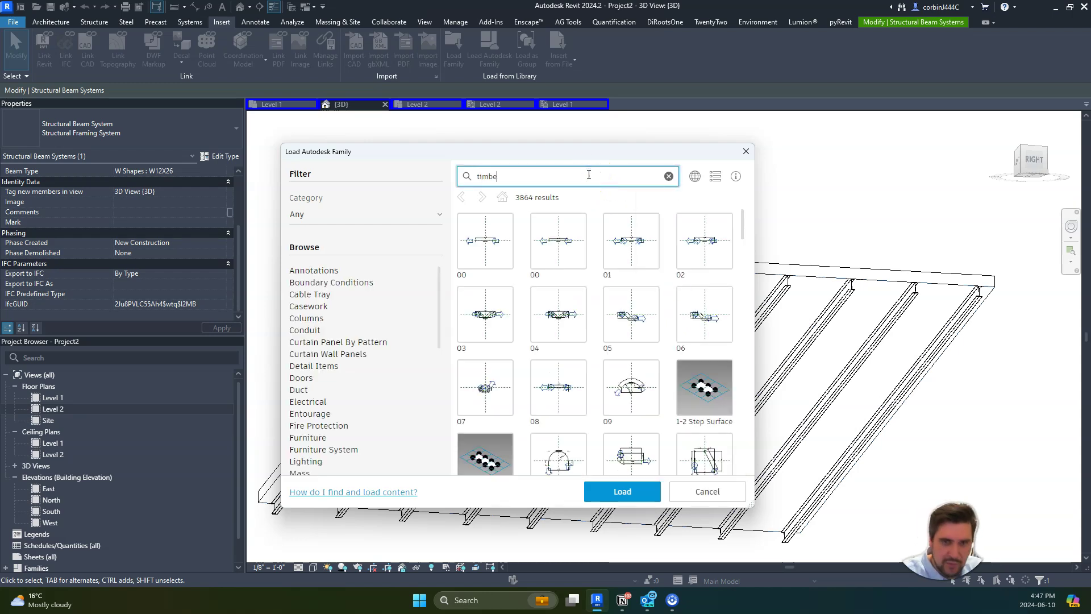
pyautogui.press('Return')
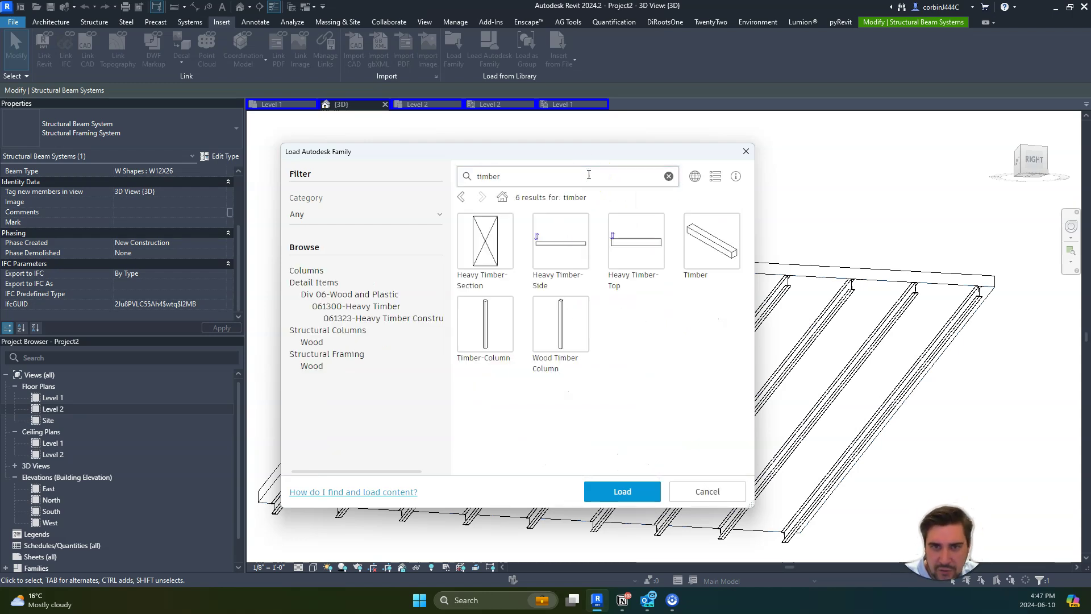
pyautogui.click(712, 251)
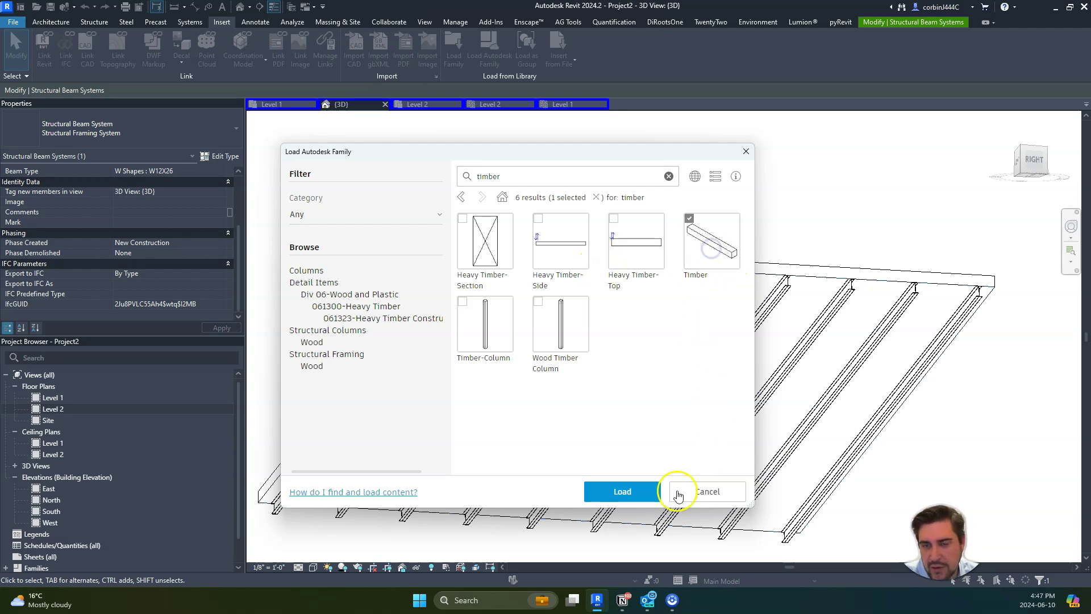
pyautogui.click(621, 490)
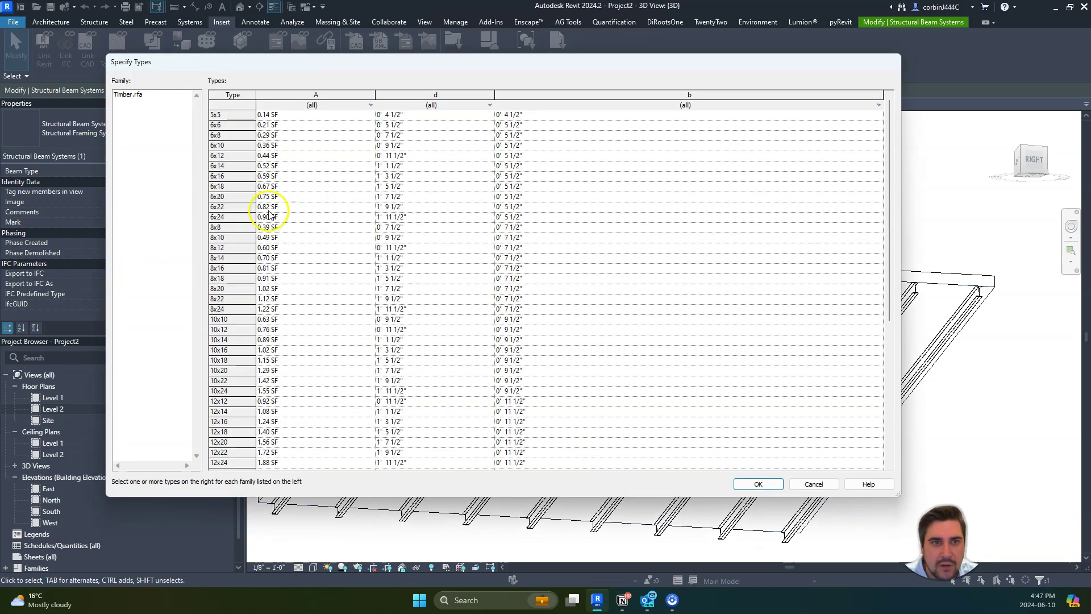
# Step: Load Timber types 6x6, 6x8, 6x10, 6x12, 8x10 and 8x12
pyautogui.click(242, 157)
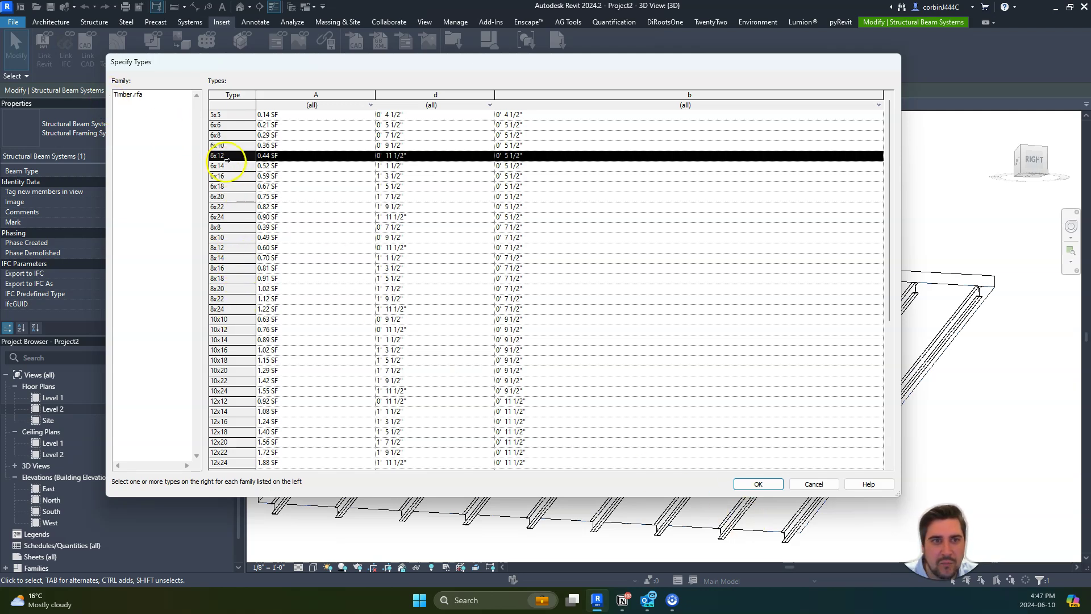
pyautogui.keyDown('ctrl'); pyautogui.click(216, 125); pyautogui.keyUp('ctrl')
pyautogui.keyDown('ctrl'); pyautogui.click(218, 135); pyautogui.keyUp('ctrl')
pyautogui.keyDown('ctrl'); pyautogui.click(222, 145); pyautogui.keyUp('ctrl')
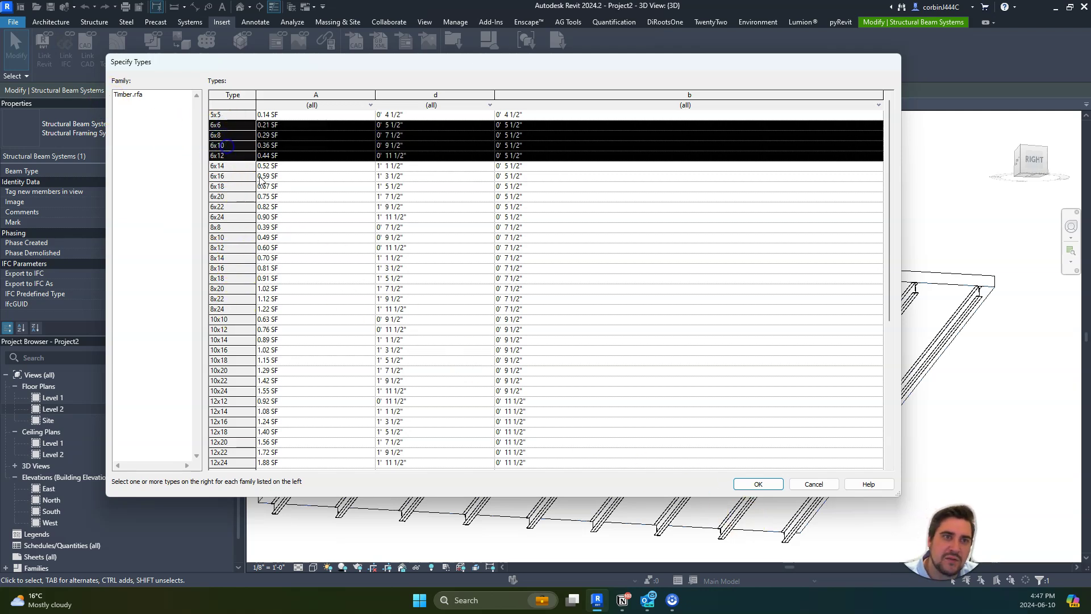
pyautogui.keyDown('ctrl'); pyautogui.click(224, 248); pyautogui.keyUp('ctrl')
pyautogui.keyDown('ctrl'); pyautogui.click(226, 238); pyautogui.keyUp('ctrl')
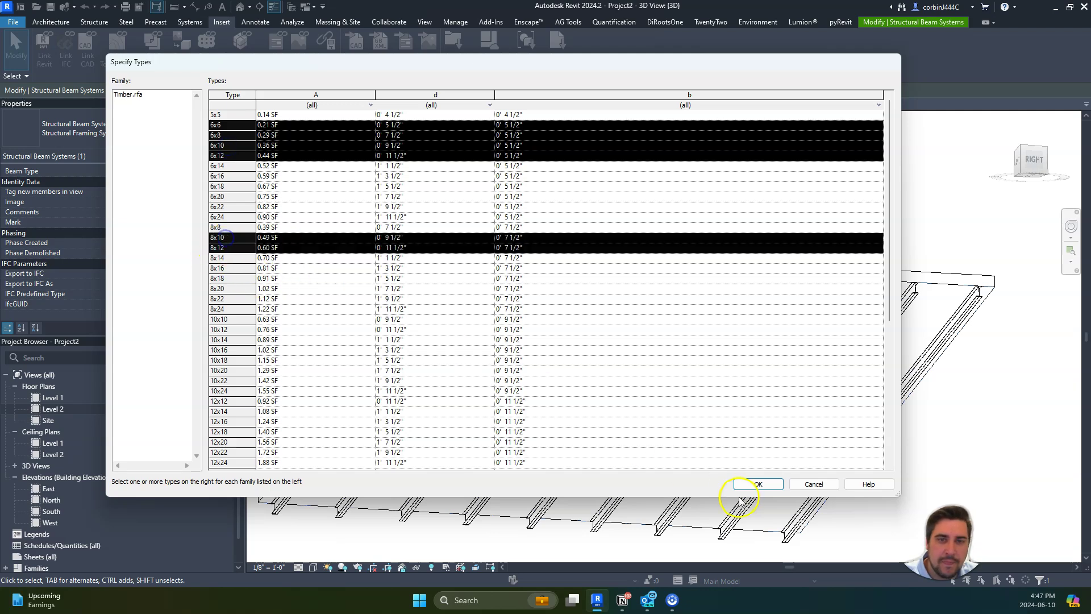
pyautogui.click(755, 483)
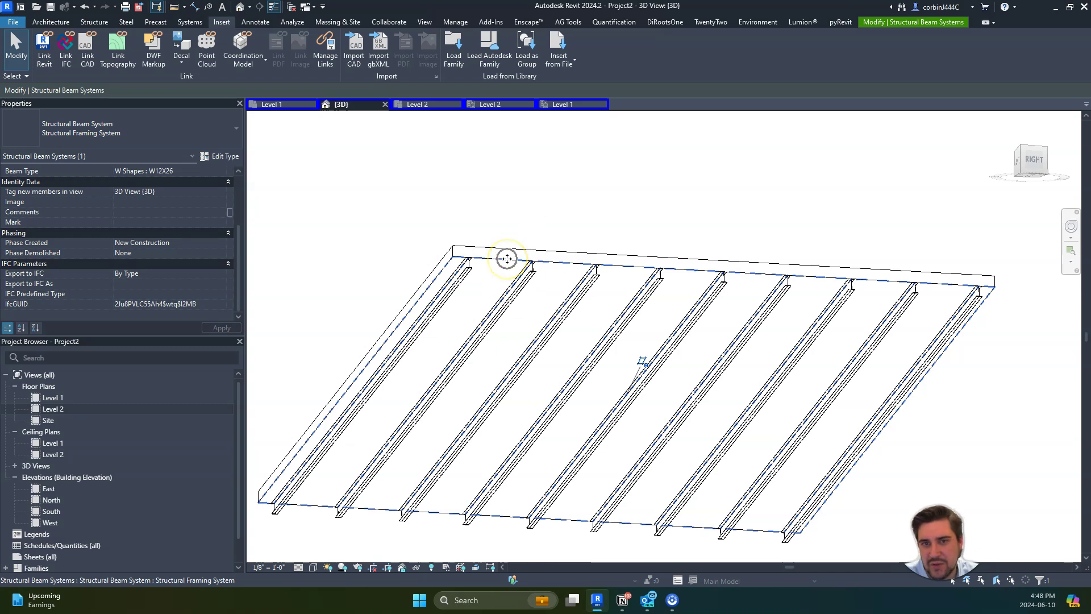
# Step: Change the beam system to Timber : 6x8 beams at 3' 0" fixed spacing and check them
pyautogui.press('Escape')
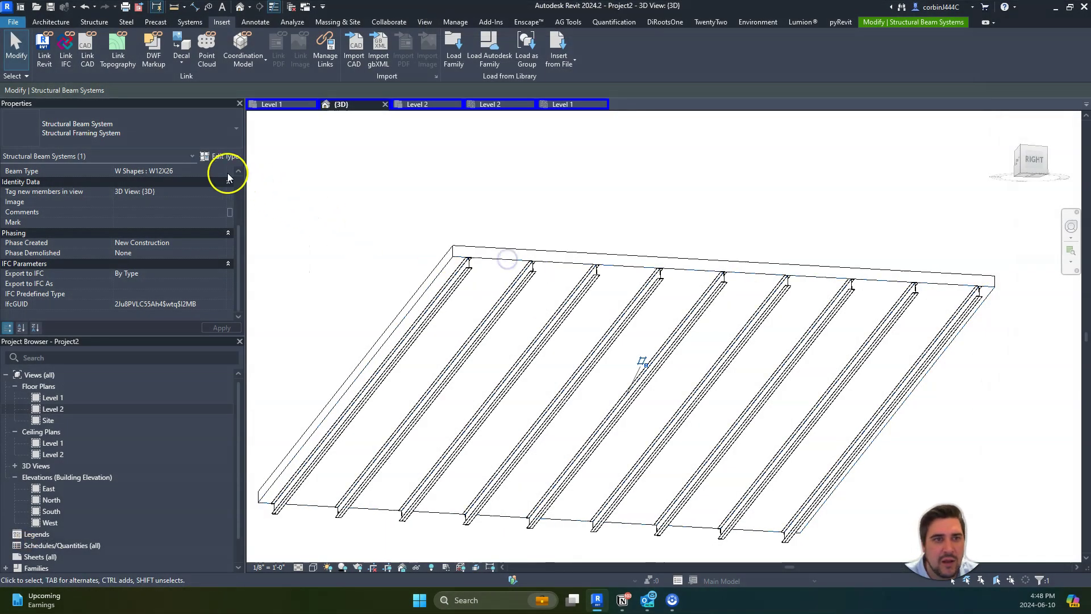
pyautogui.scroll(3, 228, 177)
pyautogui.click(221, 254)
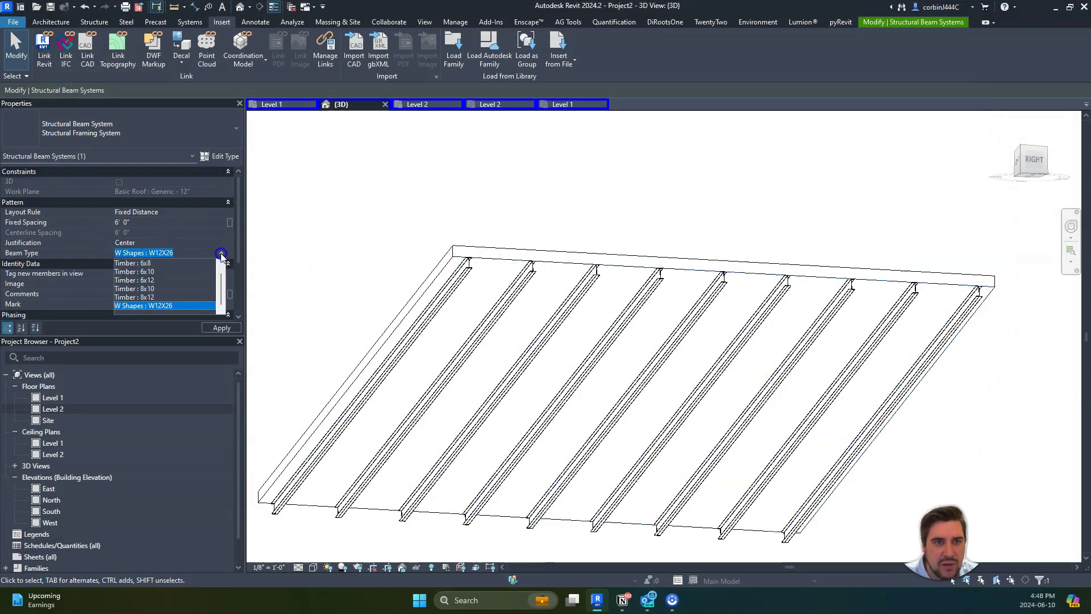
pyautogui.click(162, 263)
pyautogui.click(170, 223)
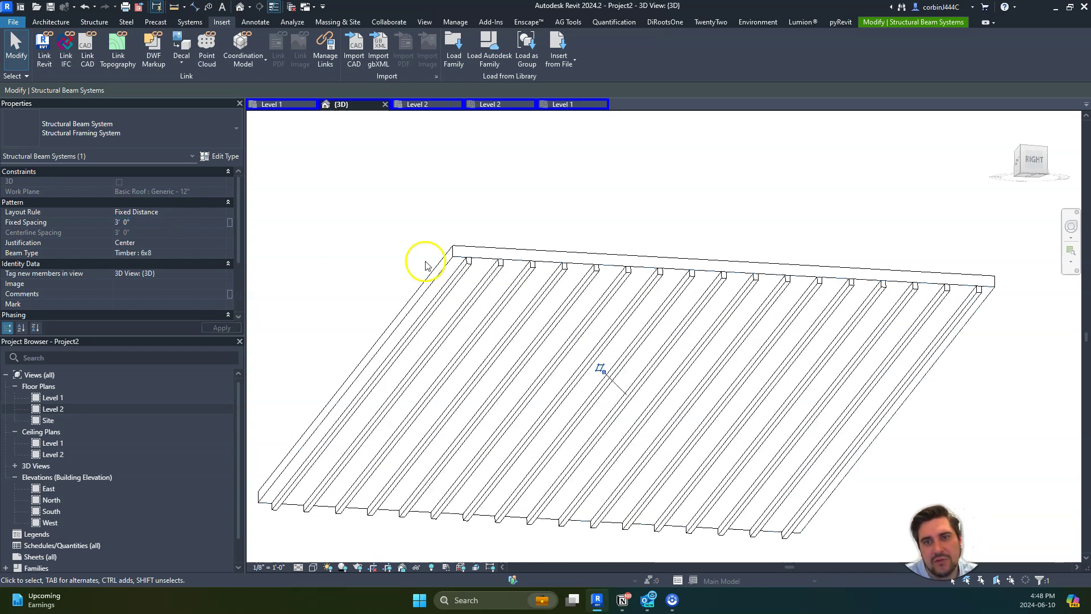
pyautogui.keyDown('shift'); pyautogui.moveTo(352, 227); pyautogui.dragTo(565, 347, button='middle'); pyautogui.keyUp('shift')
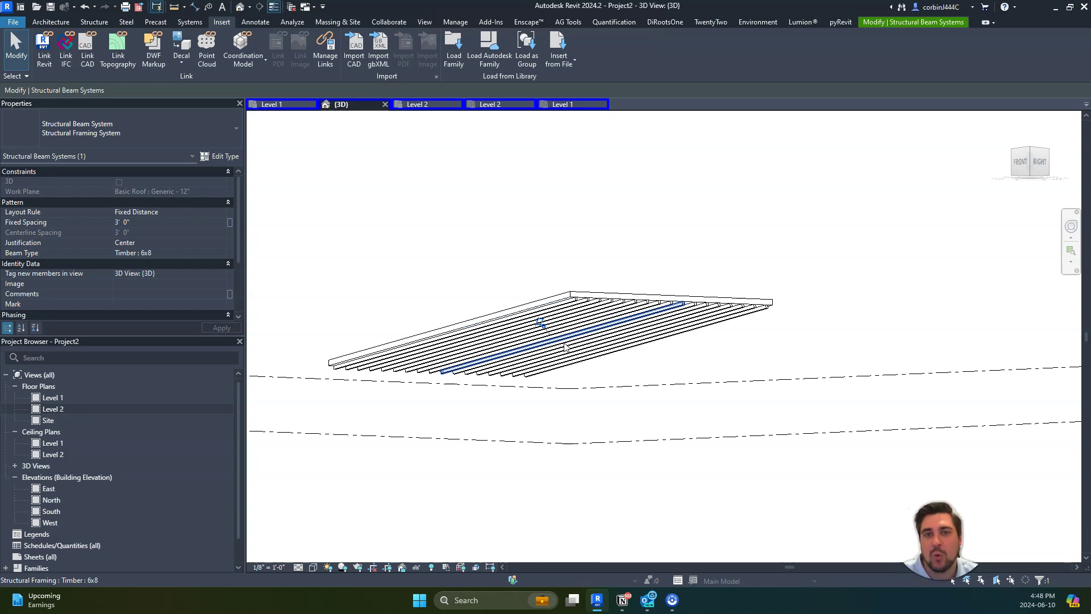
pyautogui.click(552, 258)
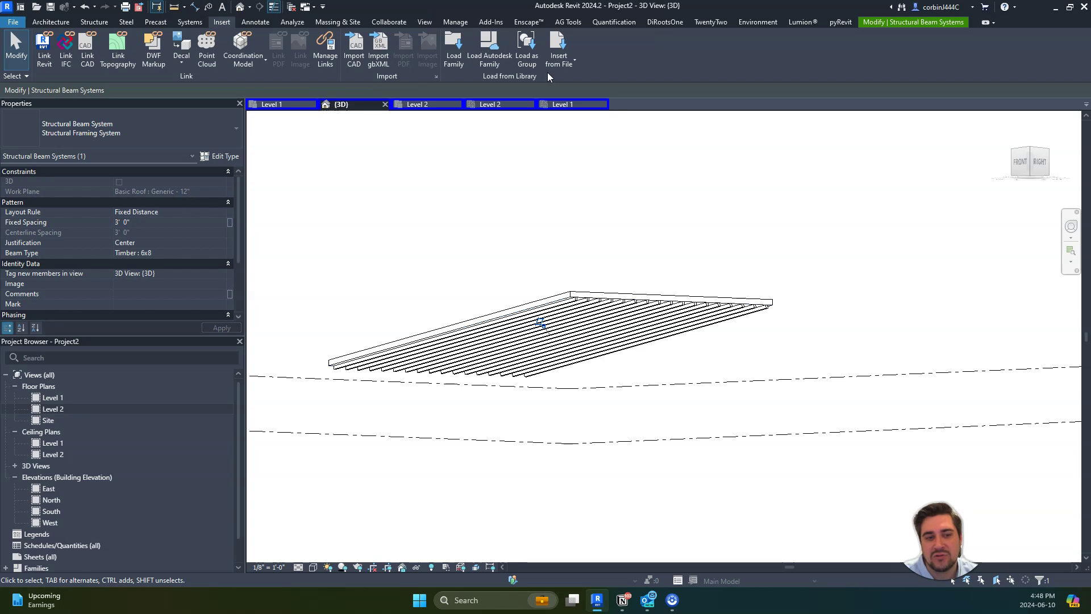
pyautogui.click(21, 495)
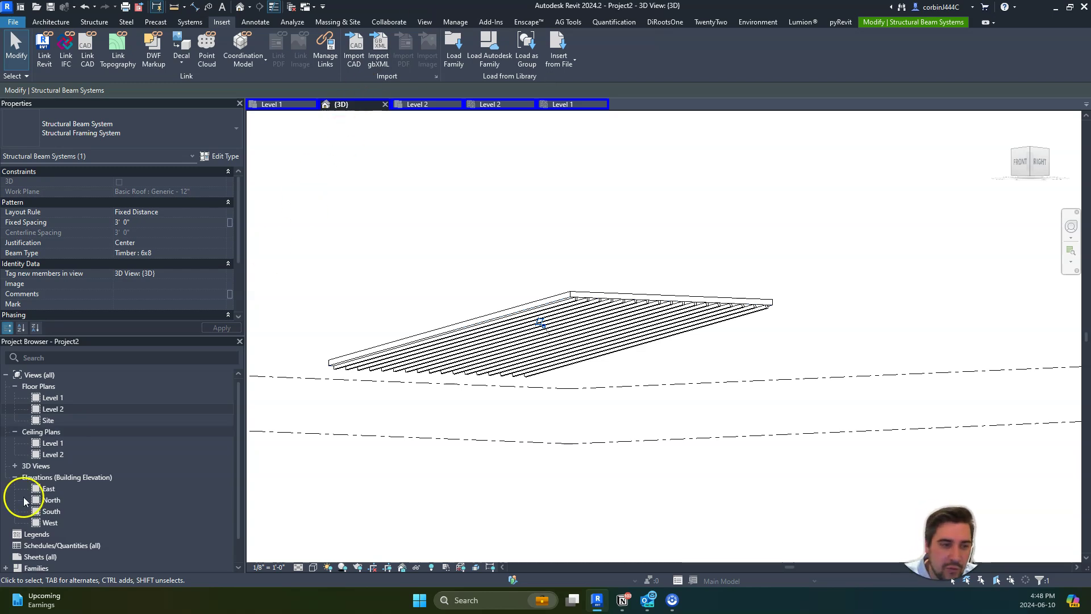